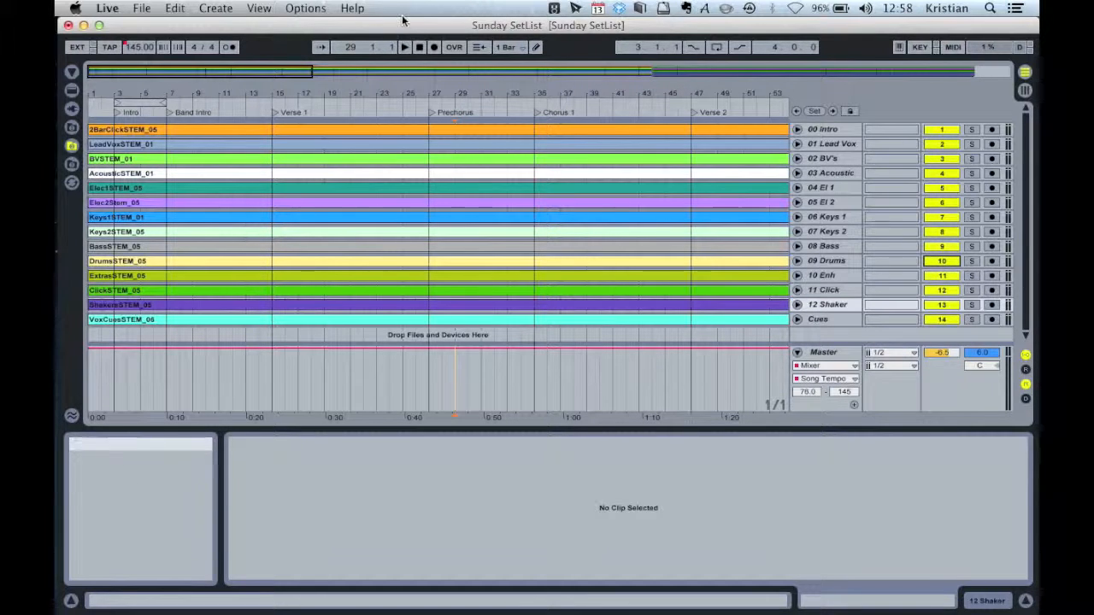
Insert a new audio track and move it below the Cues track
left_click(216, 8)
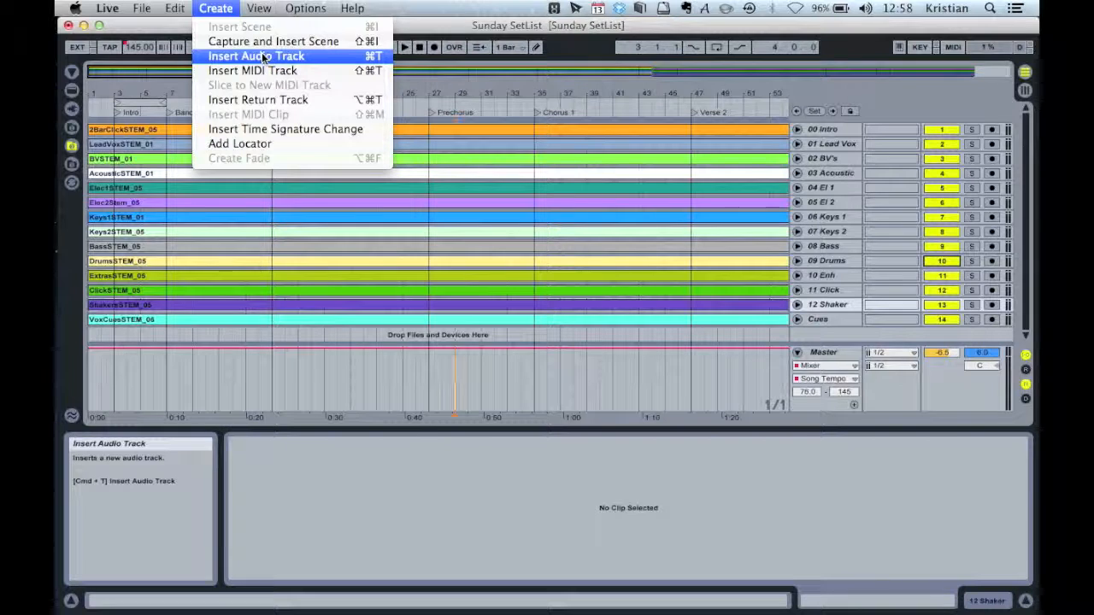
left_click(264, 56)
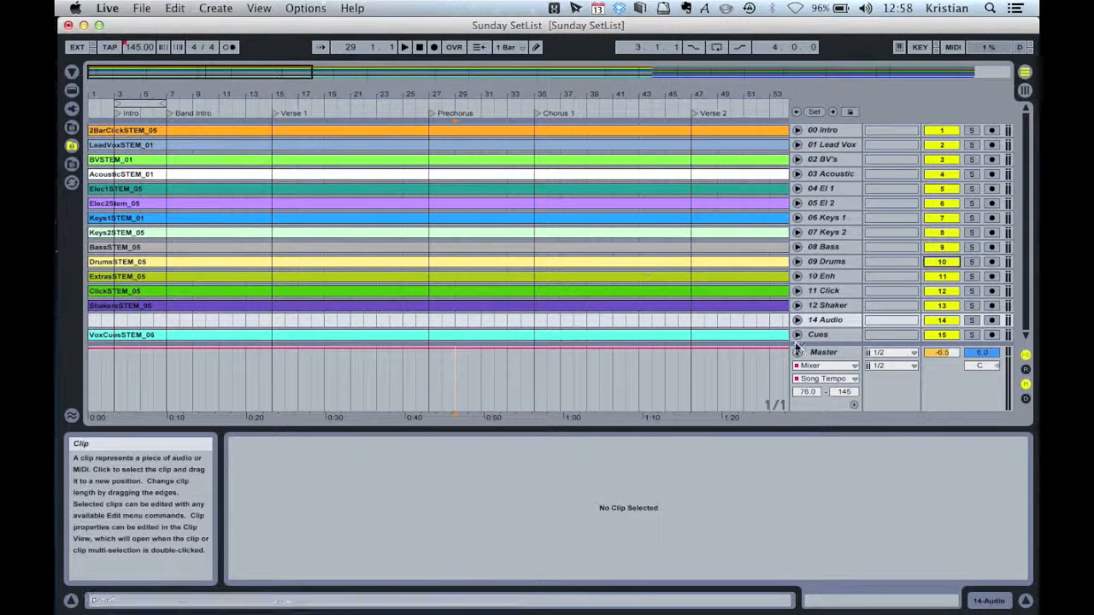
left_click(831, 321)
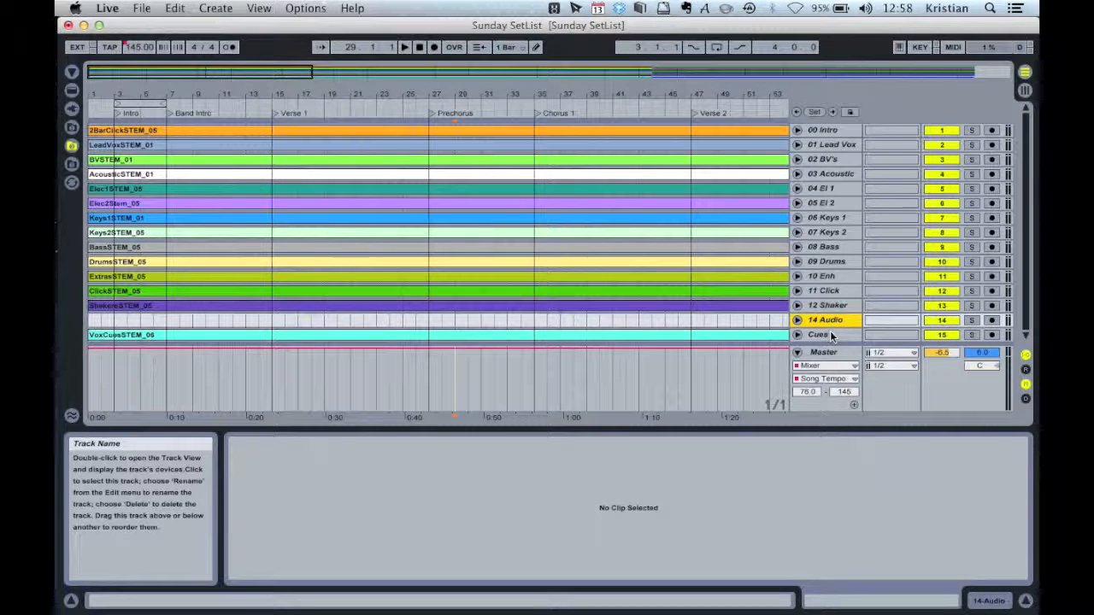
left_click_drag(829, 323, 833, 343)
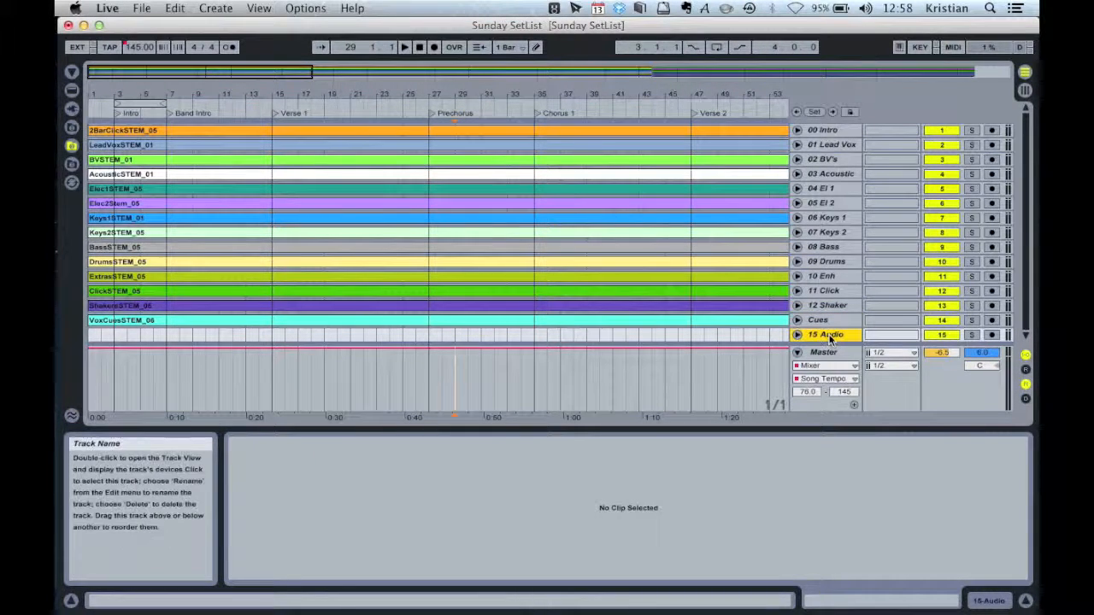
Rename the new audio track to Claps
key("super+r")
type("Claps")
key("Return")
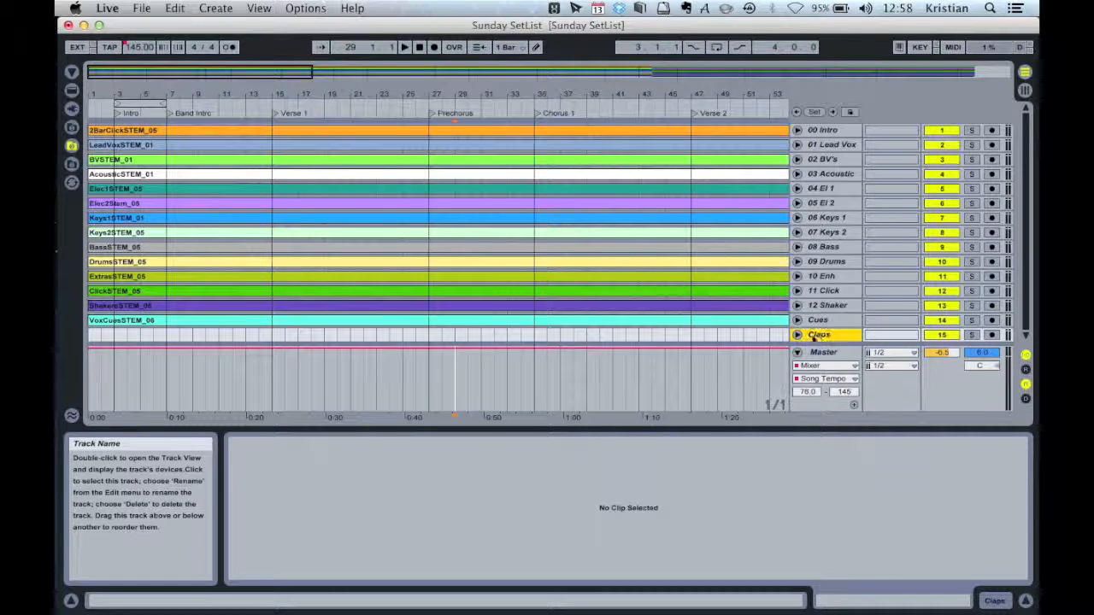
Unfold the Claps track and set its input type to Ext. In
left_click(797, 335)
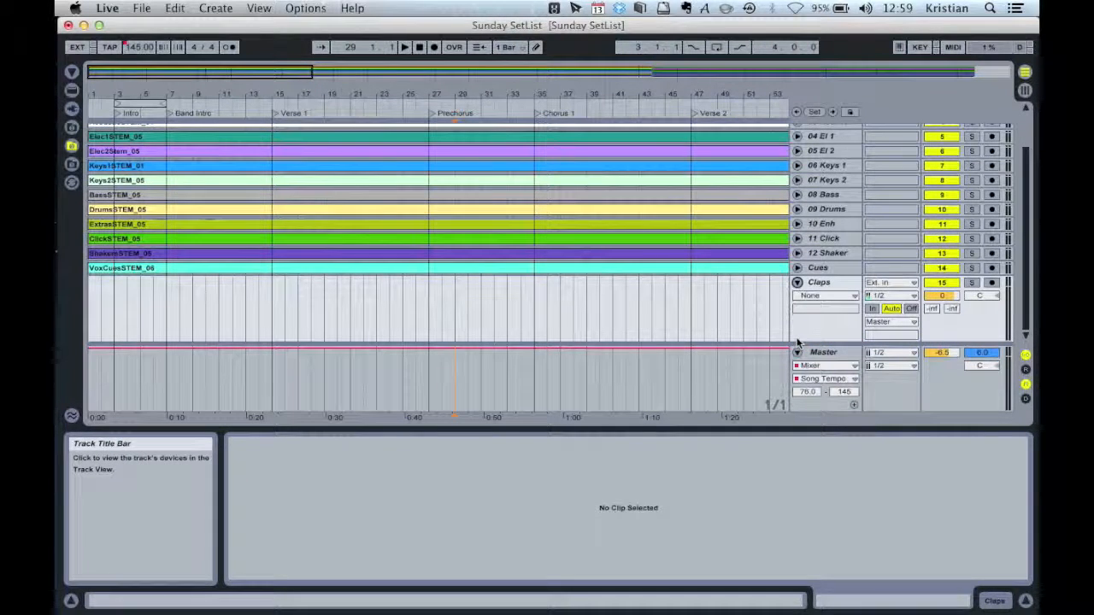
left_click(885, 284)
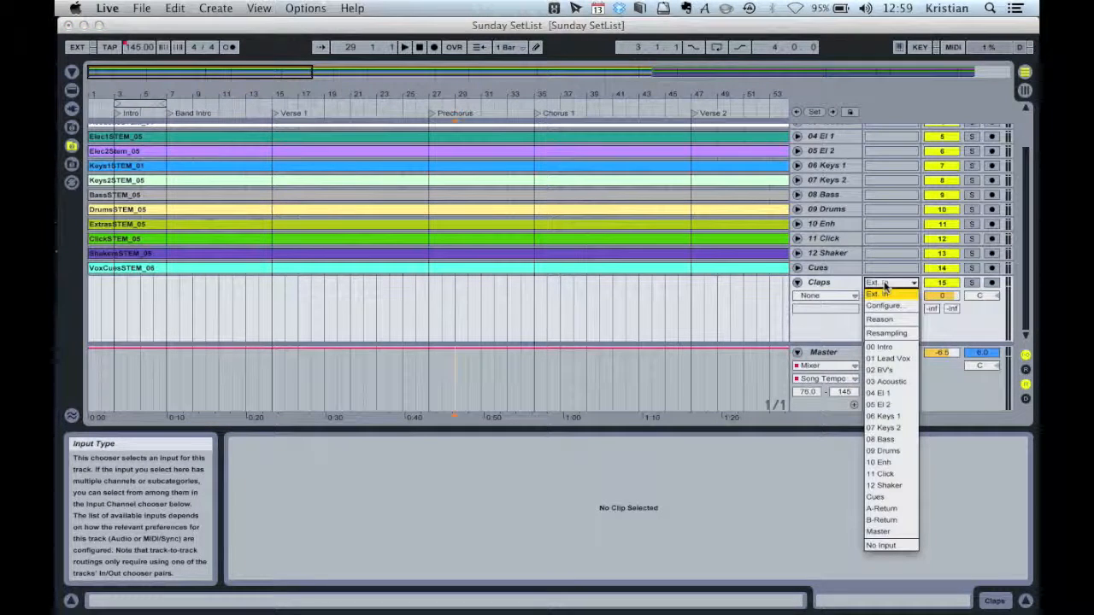
left_click(885, 294)
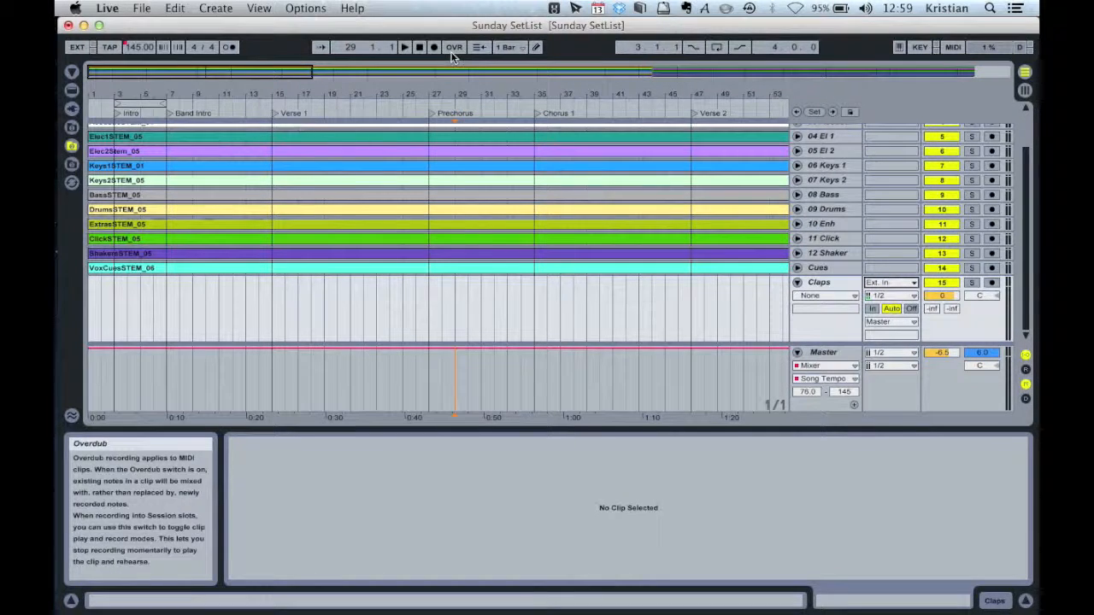
Open the audio Preferences, check the audio input device, and close the dialog
left_click(107, 8)
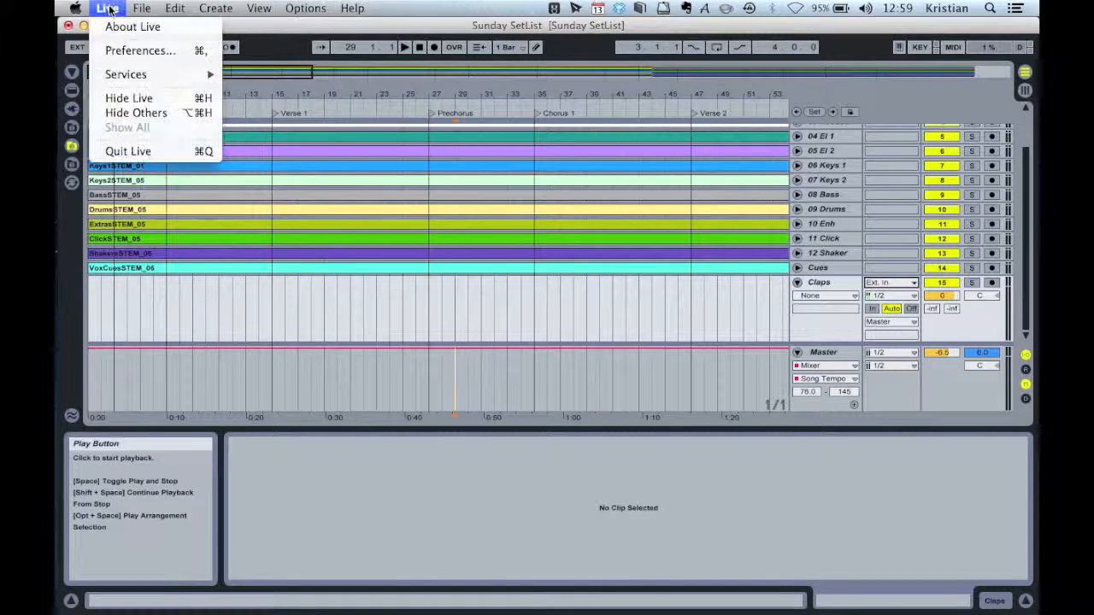
left_click(130, 49)
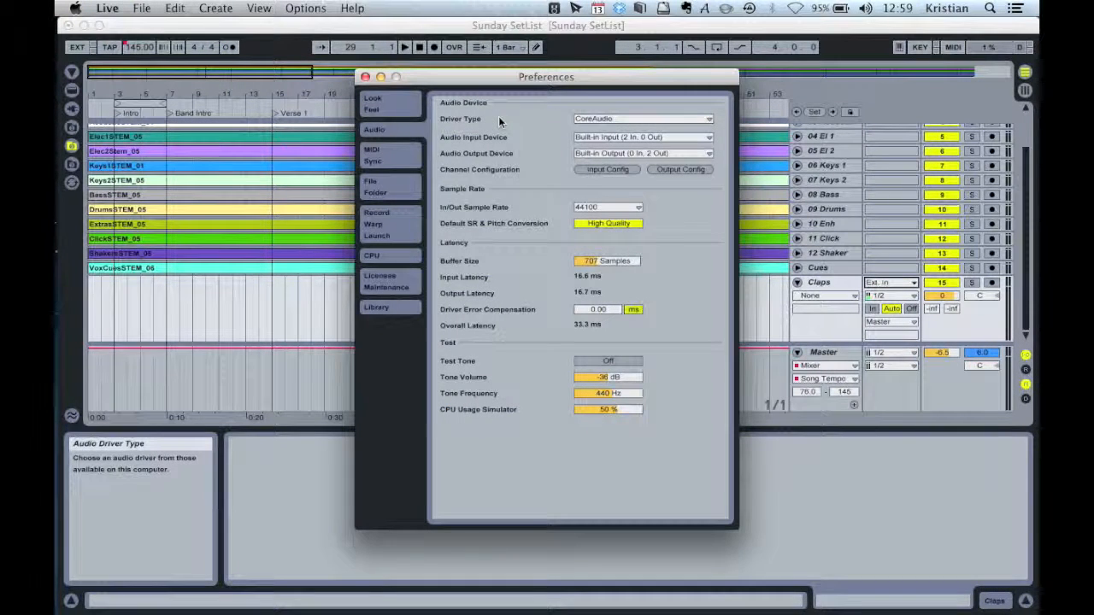
left_click(600, 138)
left_click(600, 141)
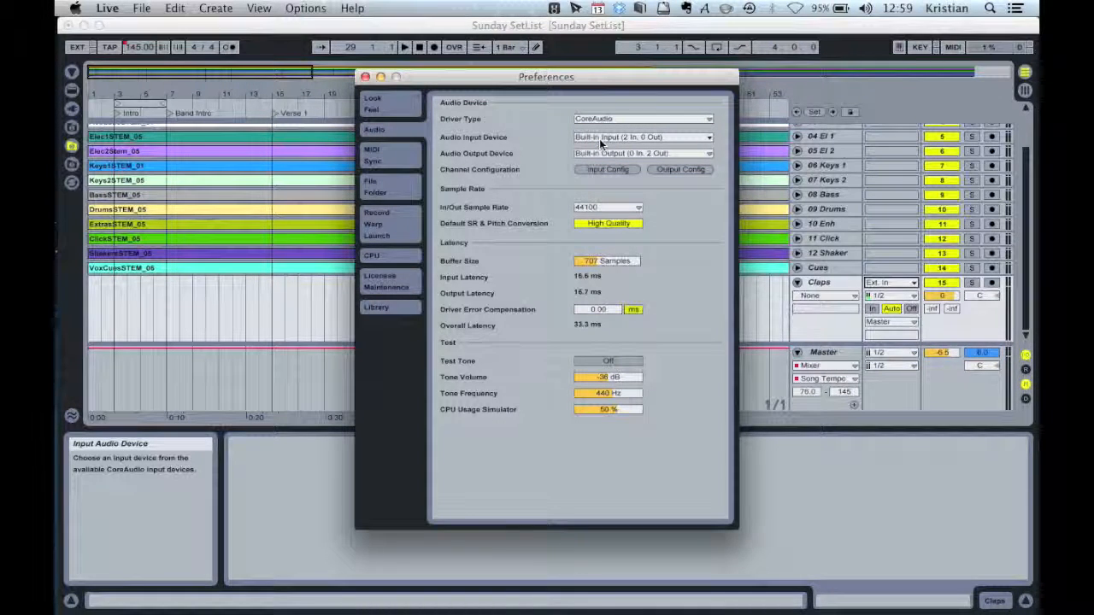
left_click(365, 77)
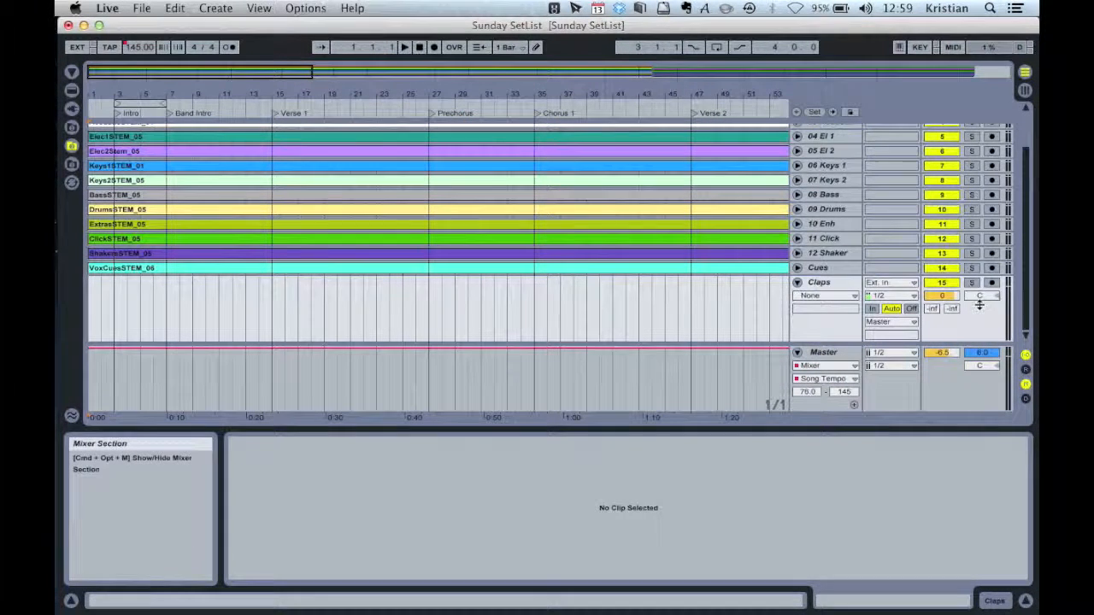
Set the Claps track's monitoring to Off and arm it for recording
left_click(912, 311)
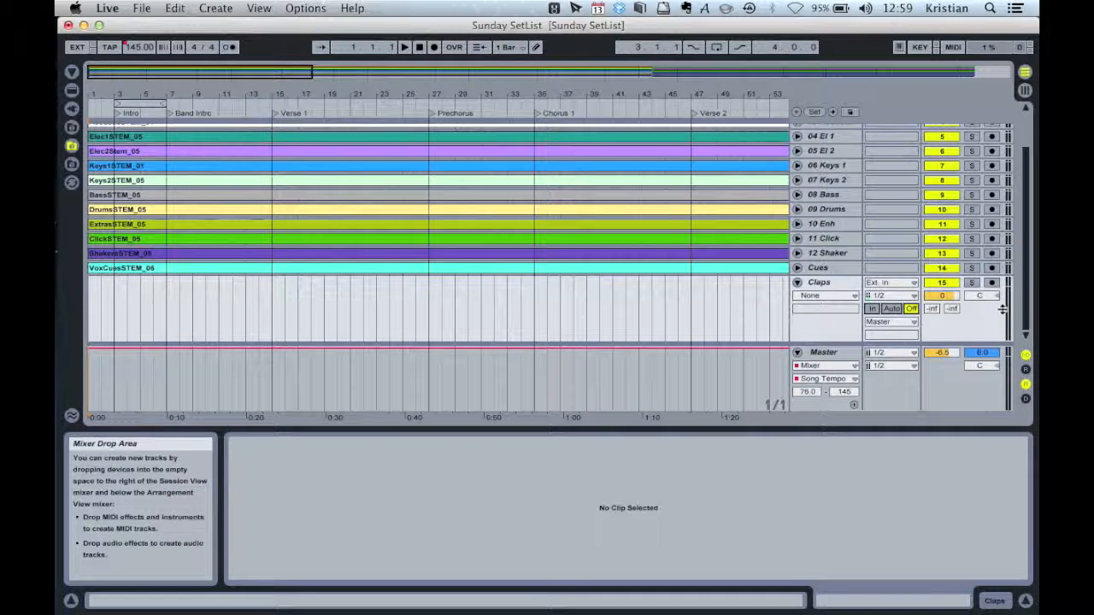
left_click(991, 285)
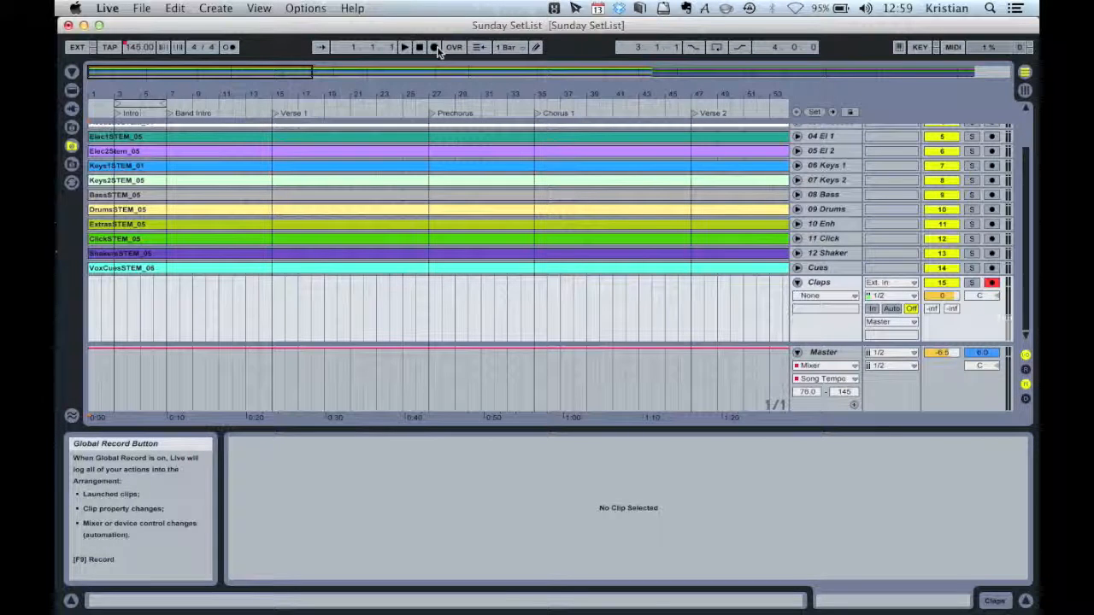
Turn on the metronome and global record, then record a clap take onto the Claps track
left_click(228, 47)
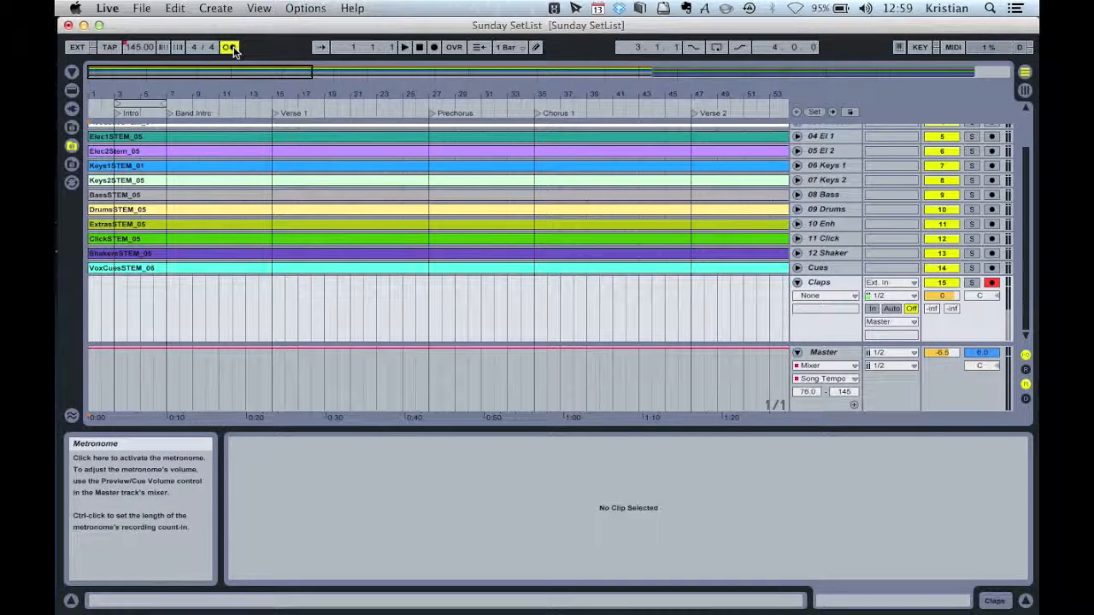
left_click(434, 48)
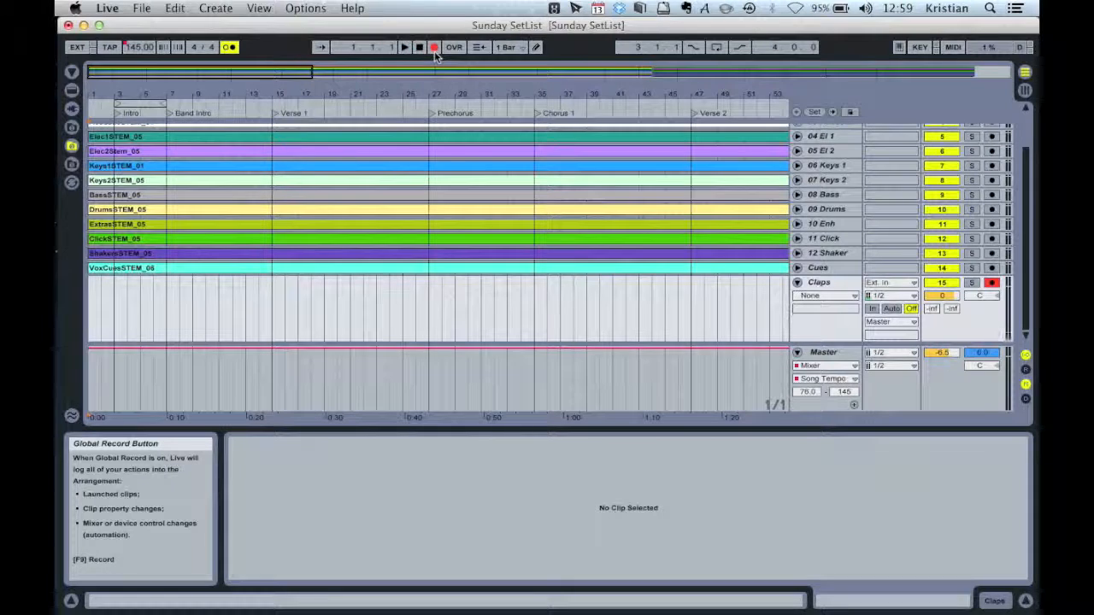
left_click(404, 47)
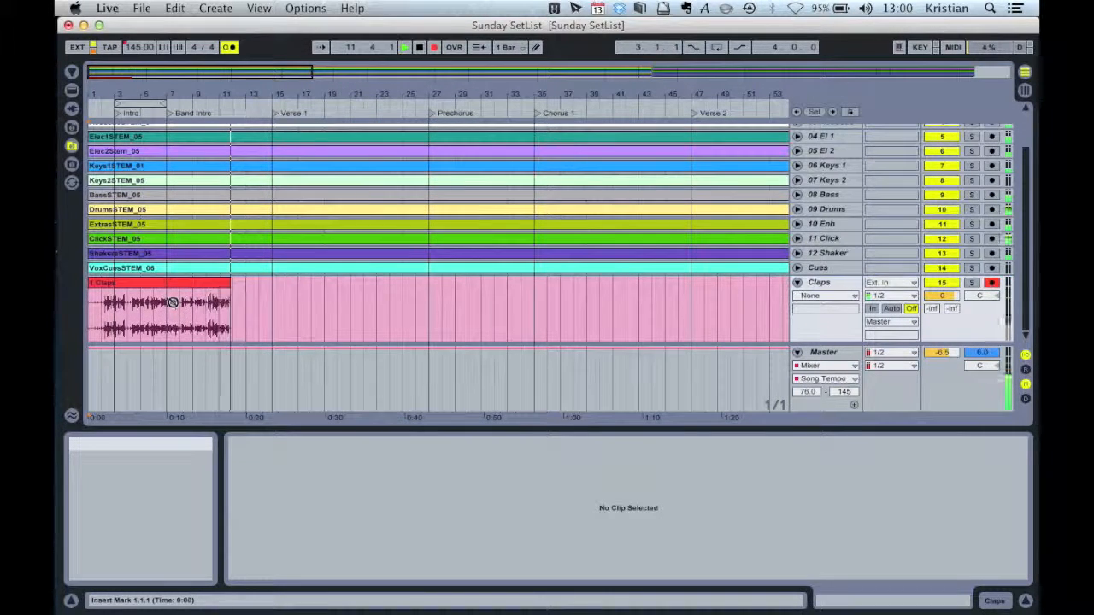
key("space")
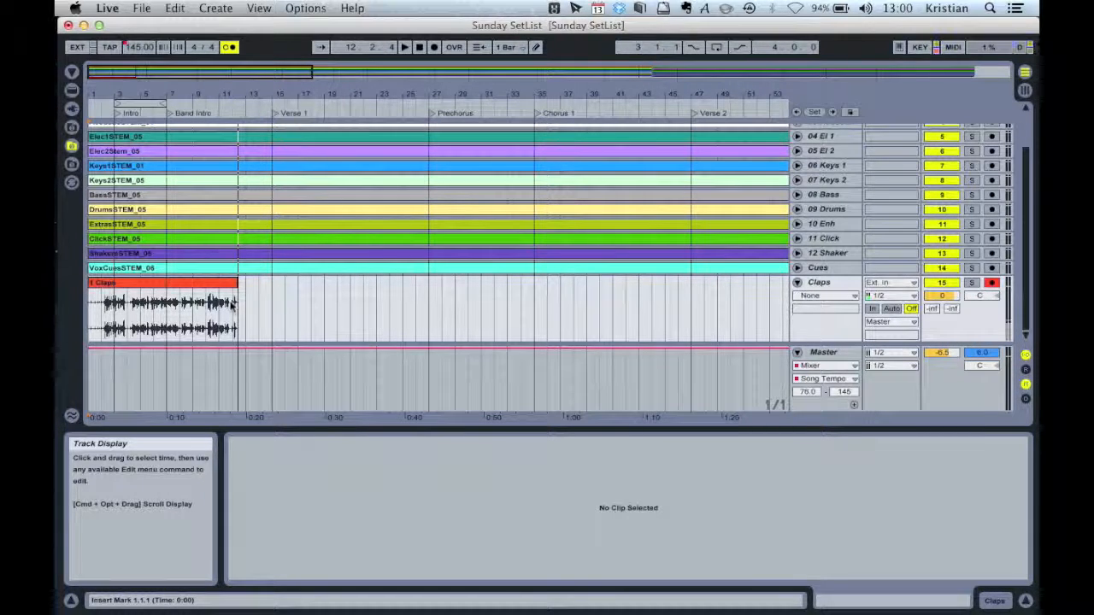
Play back the recorded clap take from the start, toggling solo and the track activator on Claps
left_click(422, 47)
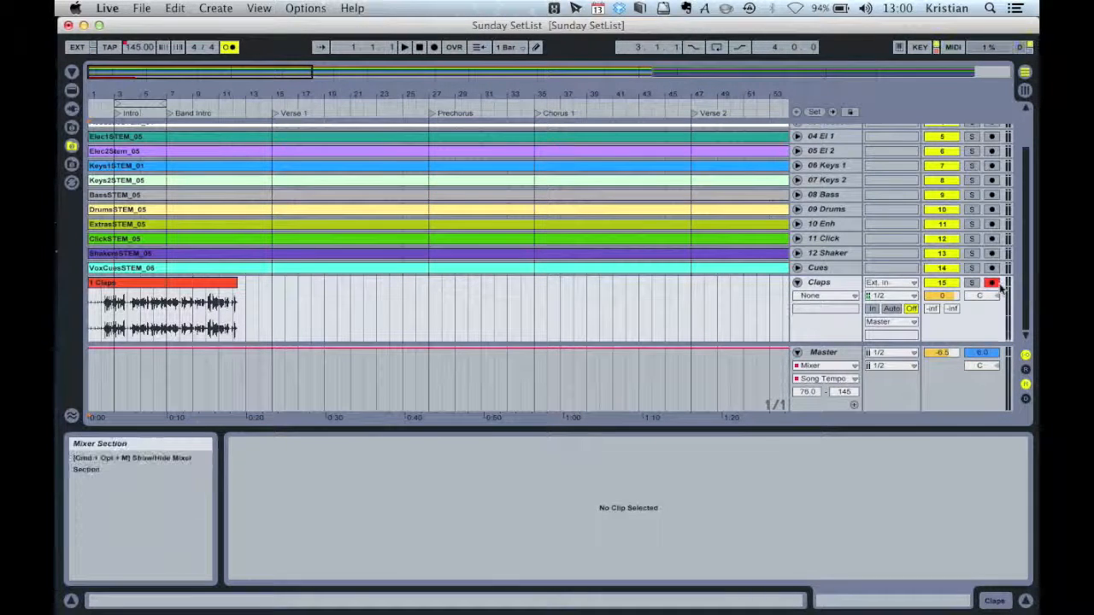
left_click(403, 48)
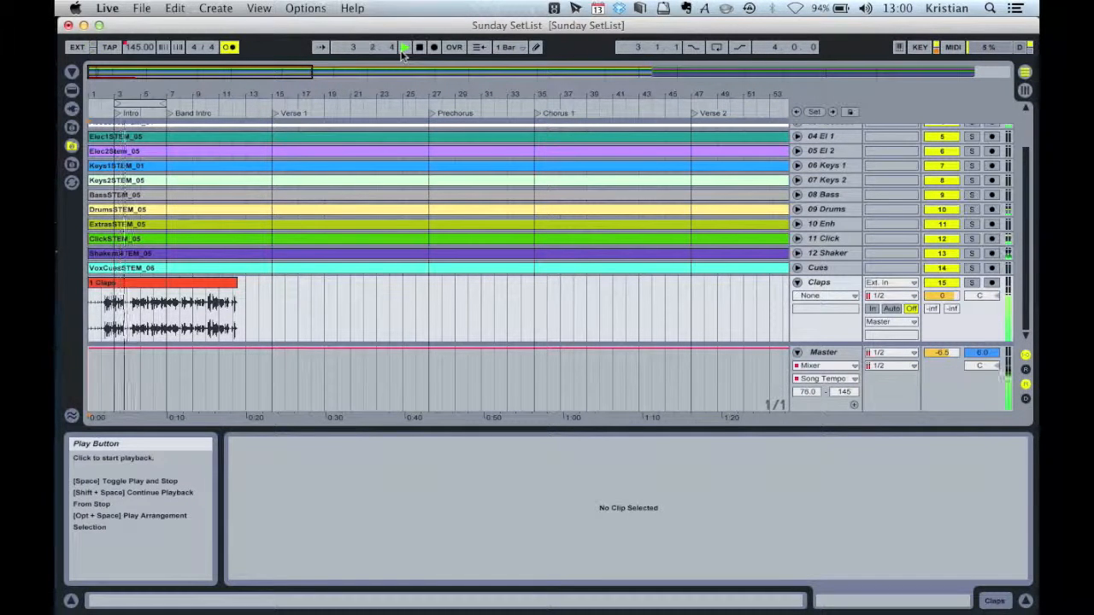
left_click(970, 282)
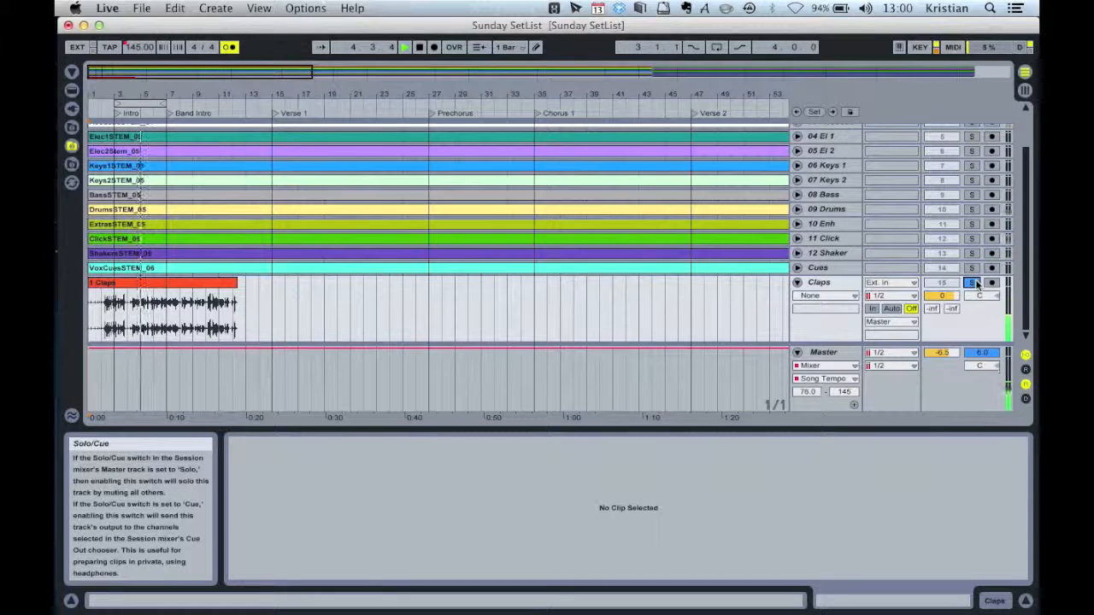
left_click(971, 283)
left_click(950, 286)
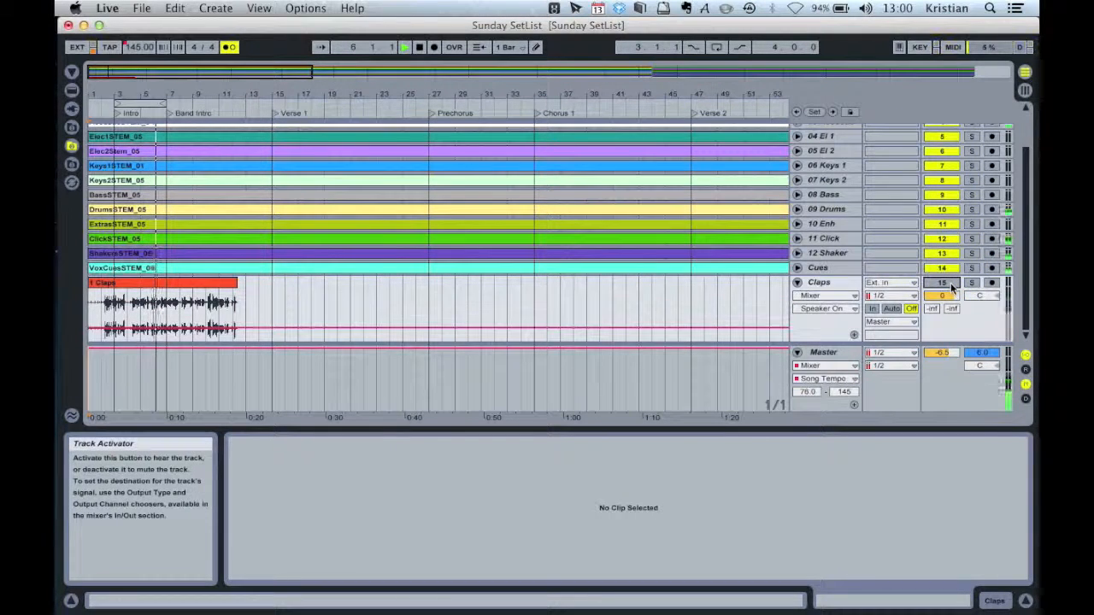
left_click(950, 286)
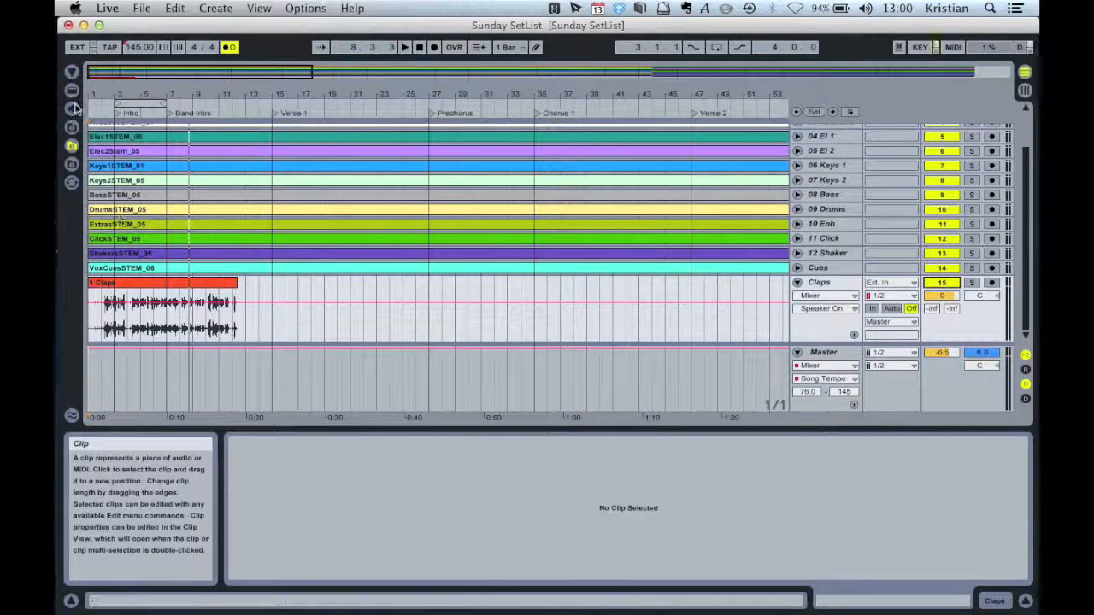
Fold the Claps track
left_click(72, 89)
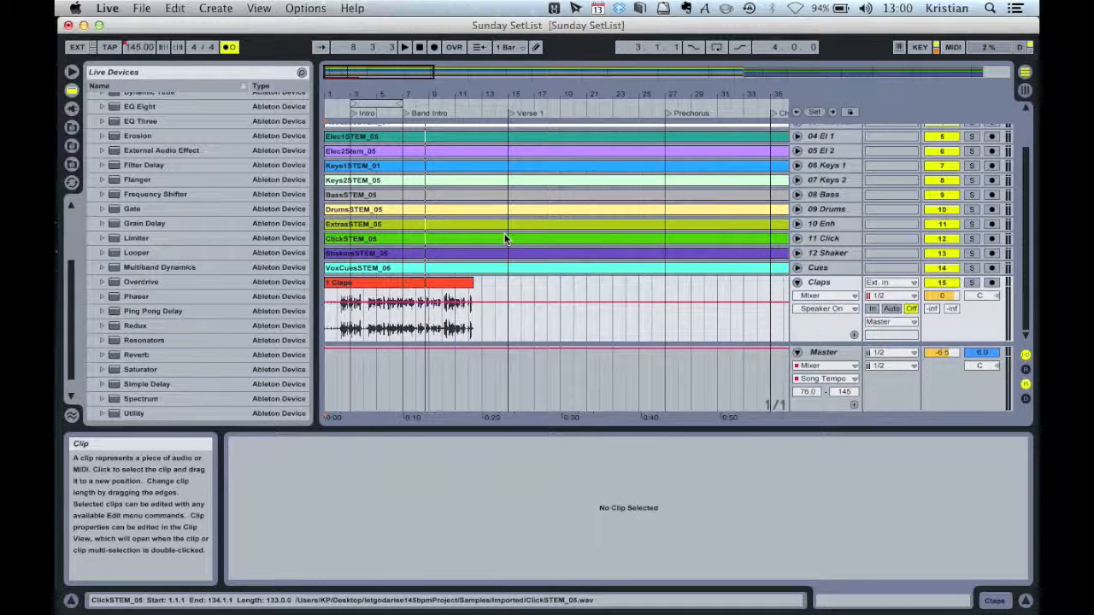
left_click(72, 73)
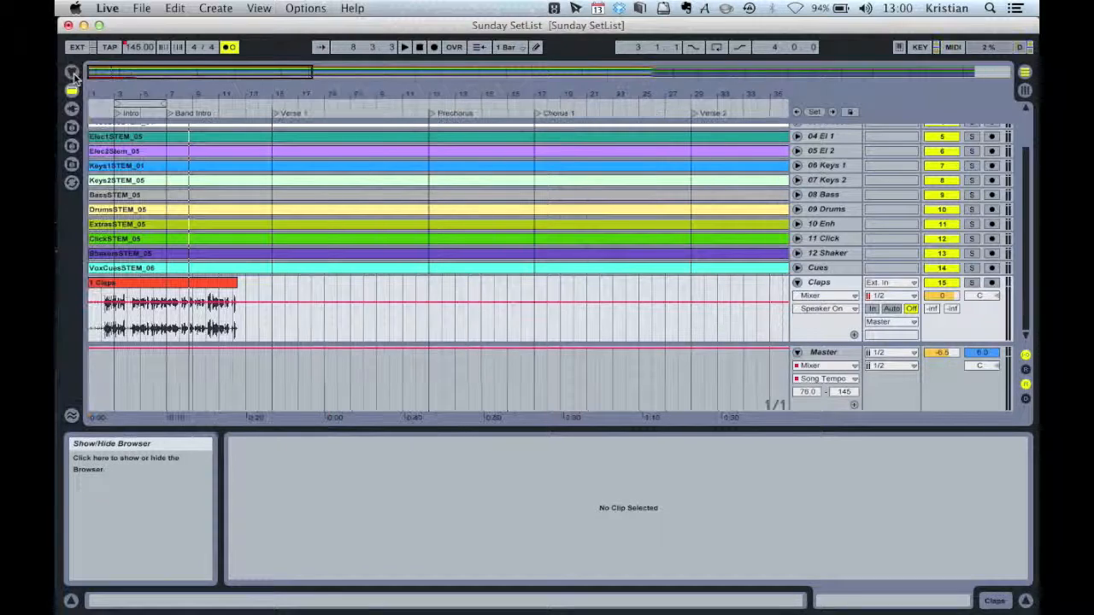
left_click(797, 284)
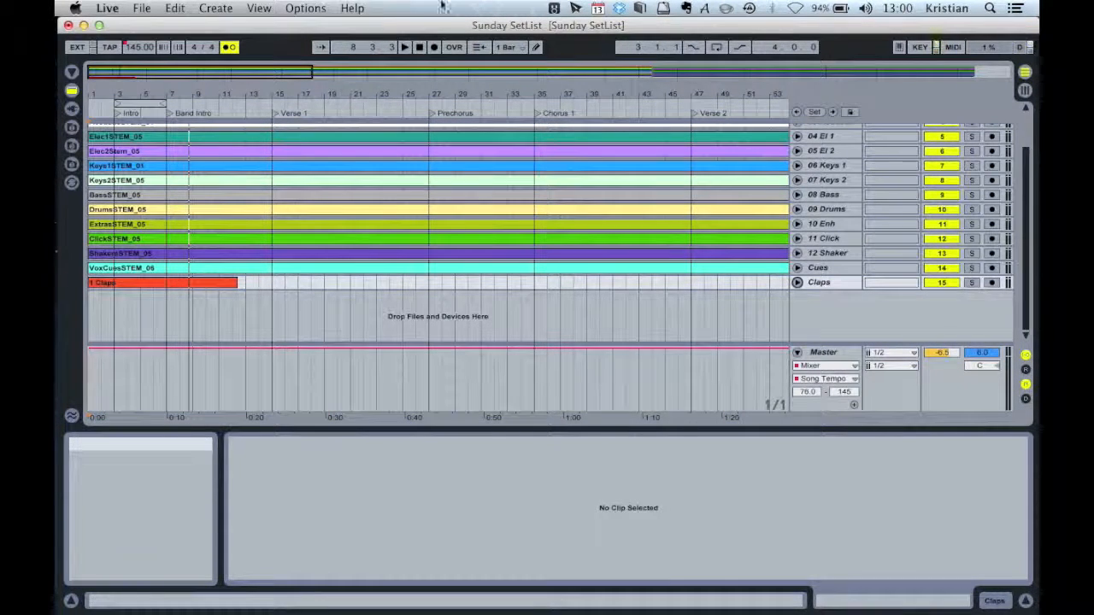
Insert another audio track at the bottom and name it Drum Loop
left_click(260, 8)
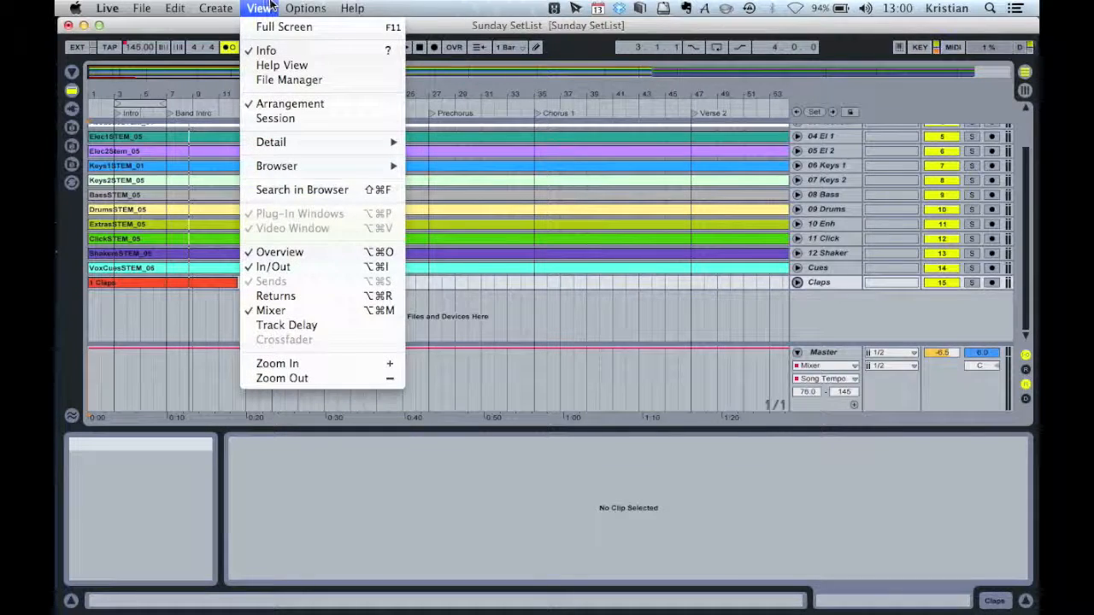
mouse_move(215, 8)
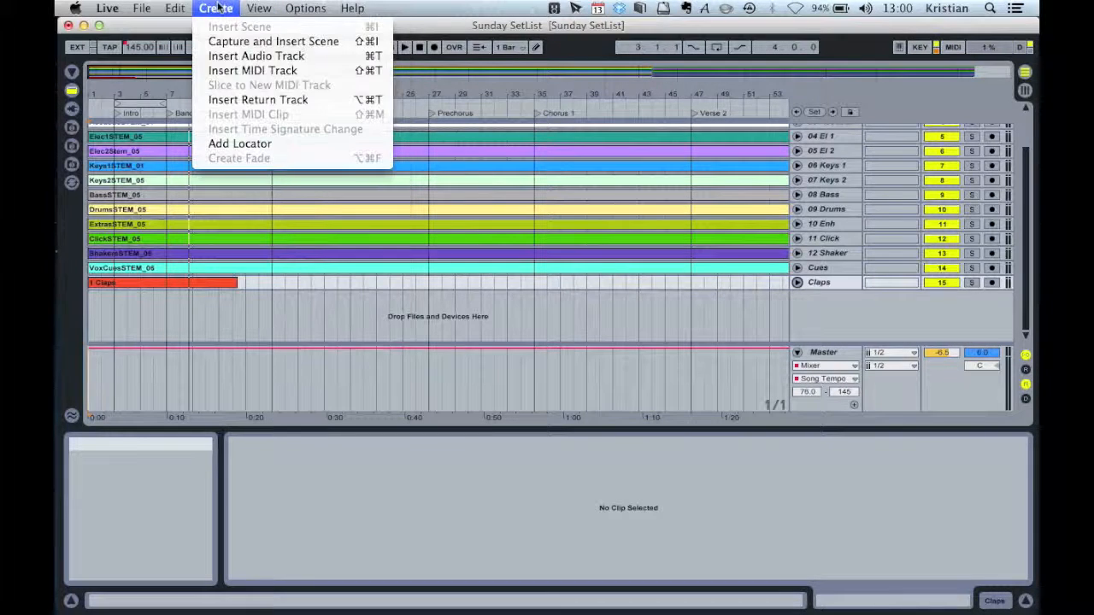
left_click(253, 55)
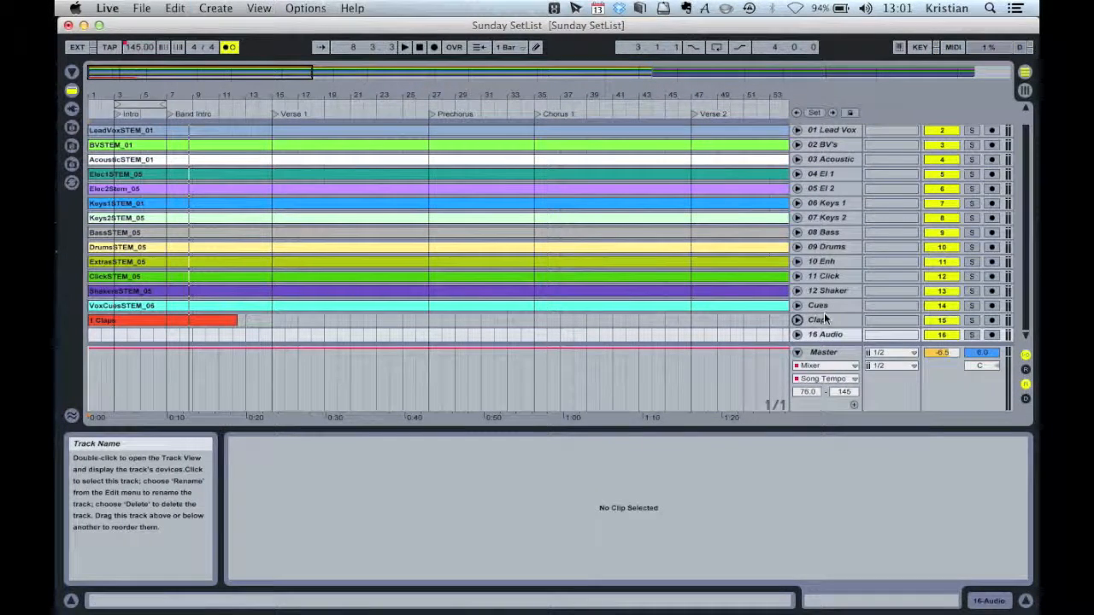
left_click(825, 333)
key("super+r")
type("Drum Loop")
key("Return")
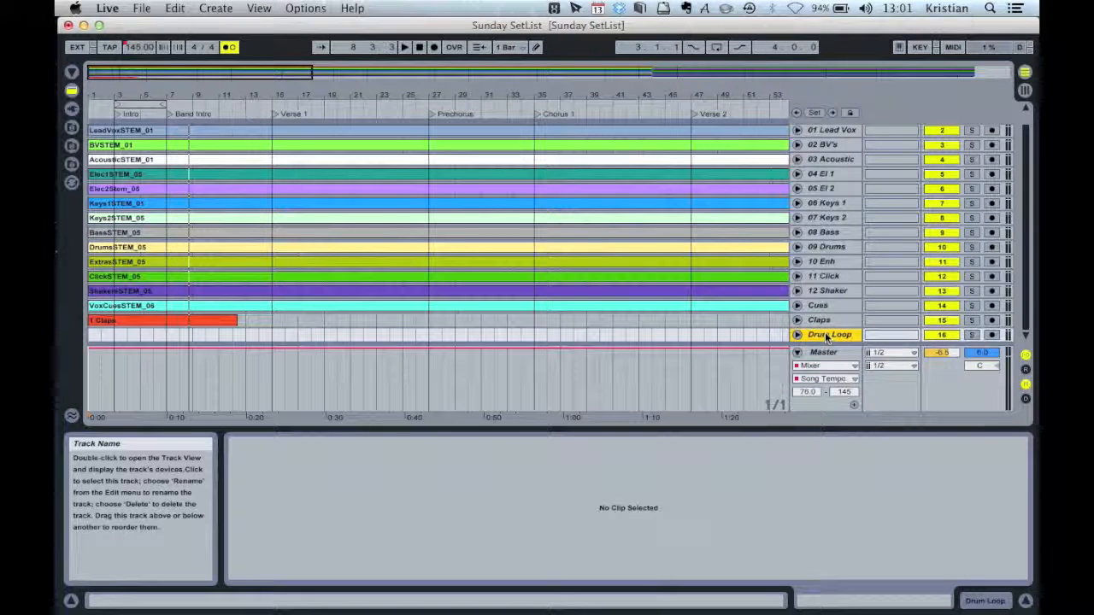
Deactivate the Bass, Drums, Enh and Shaker backing tracks
scroll(706, 255, "right", 15)
scroll(705, 258, "down", 1)
scroll(706, 258, "right", 5)
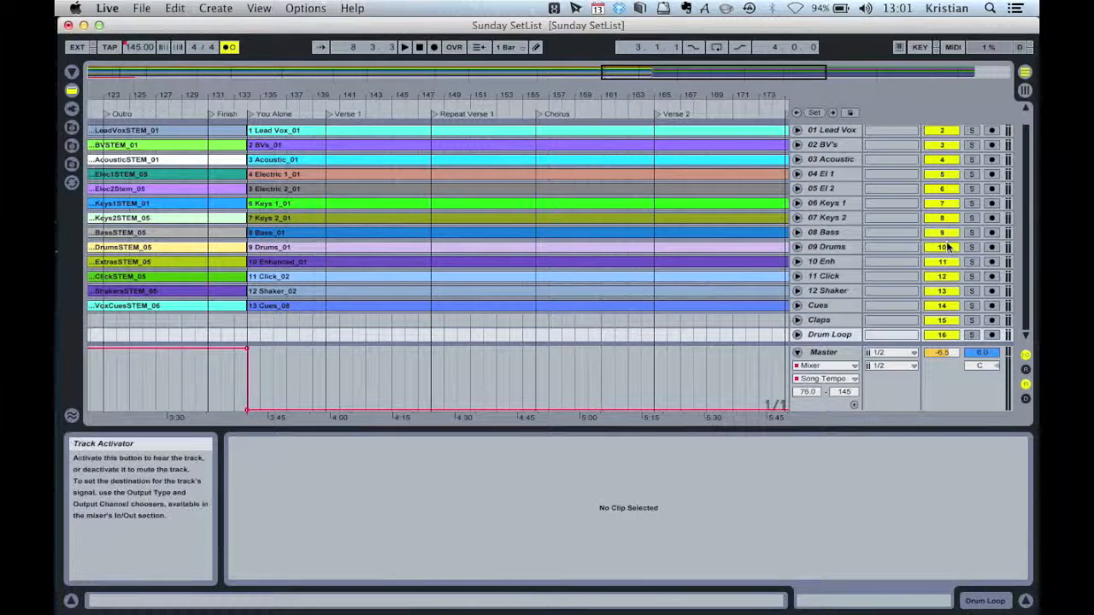
left_click(943, 233)
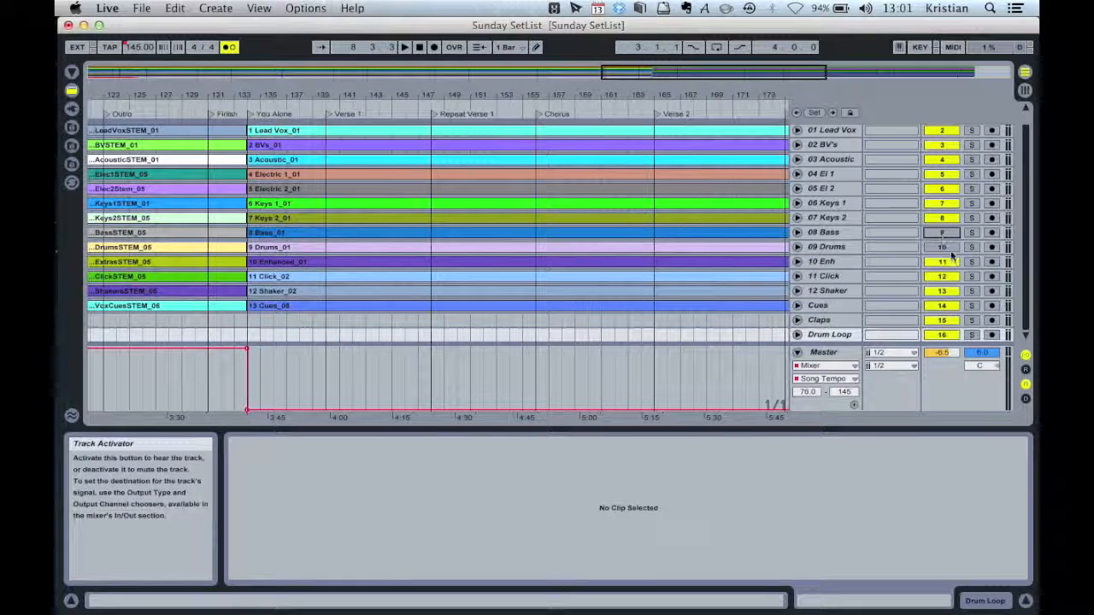
left_click(951, 264)
left_click(941, 276)
left_click(943, 291)
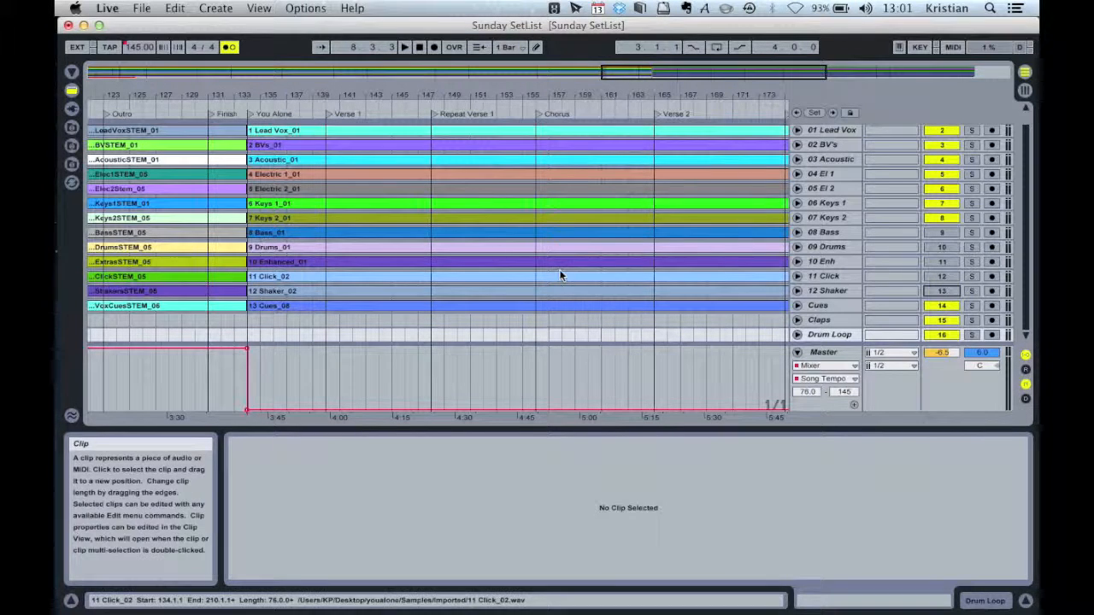
Open the file browser and navigate into the filter_drums Wav folder
left_click(71, 128)
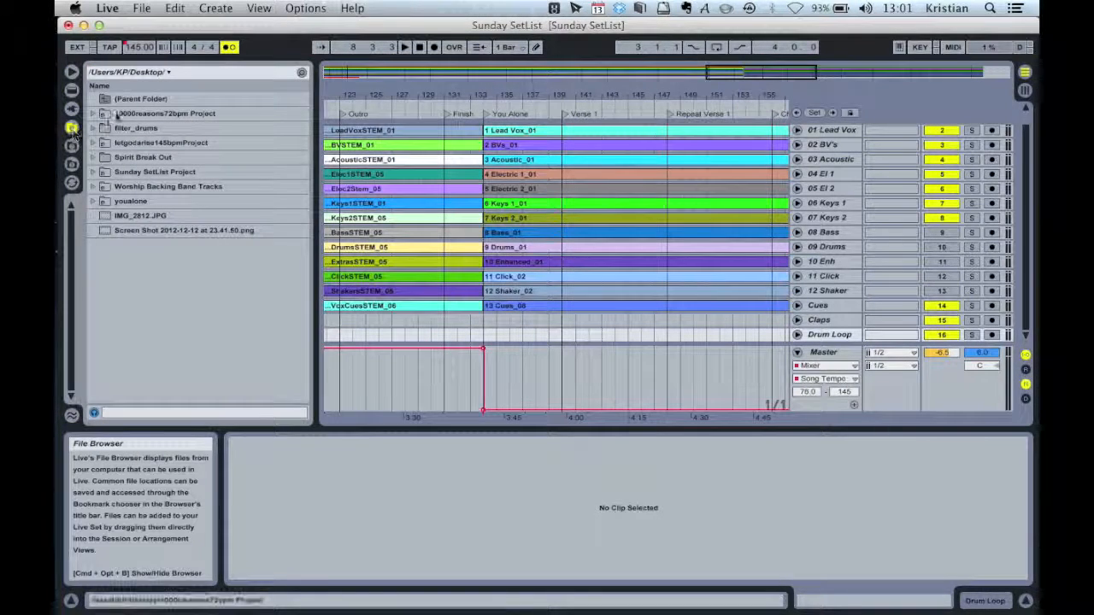
double_click(106, 128)
double_click(106, 129)
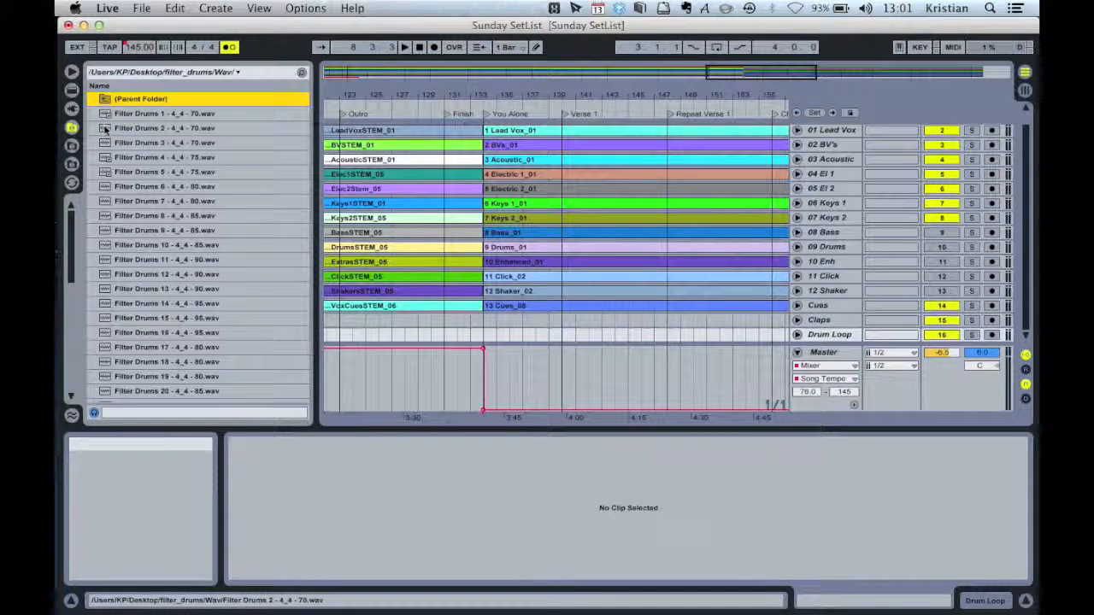
Preview the filter drum samples, place Filter Drums 4 - 4_4 - 75.wav on the Drum Loop track at the Chorus, and set its segment BPM to 76
left_click(152, 171)
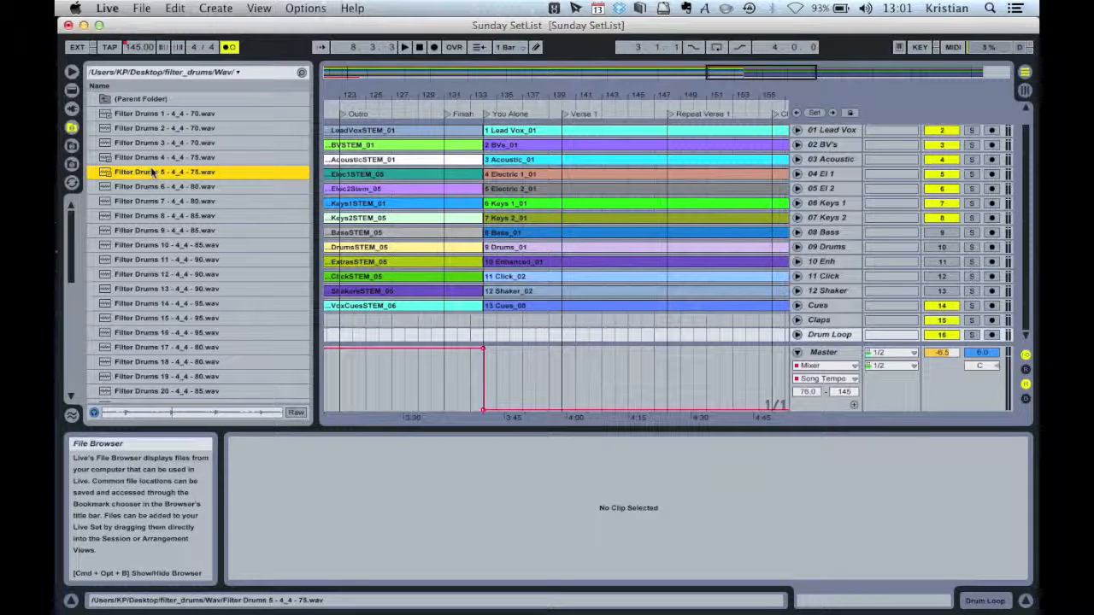
left_click(140, 157)
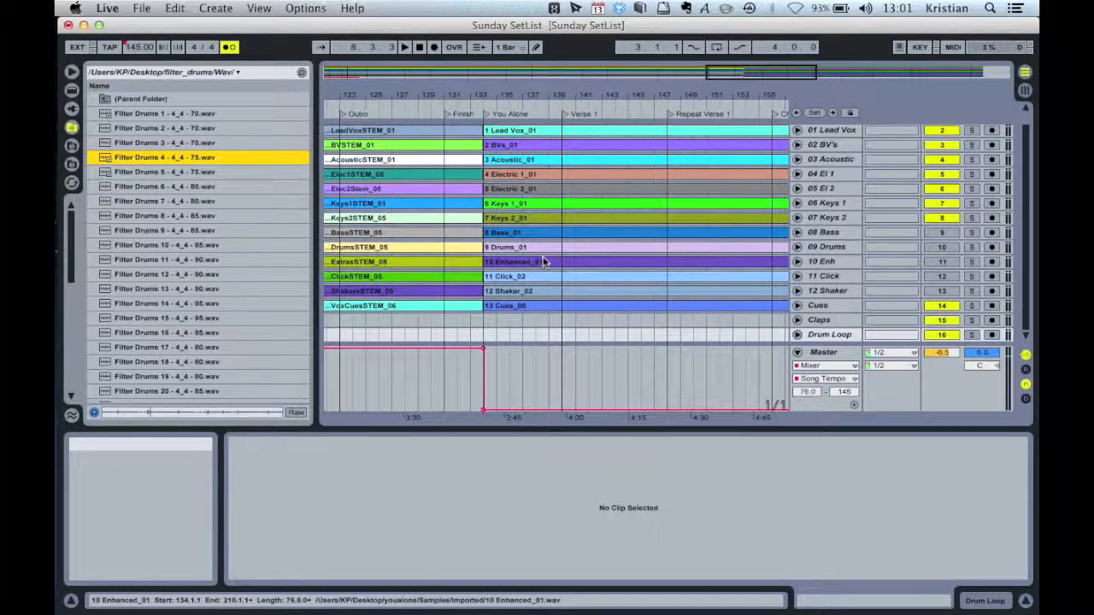
scroll(542, 262, "right", 5)
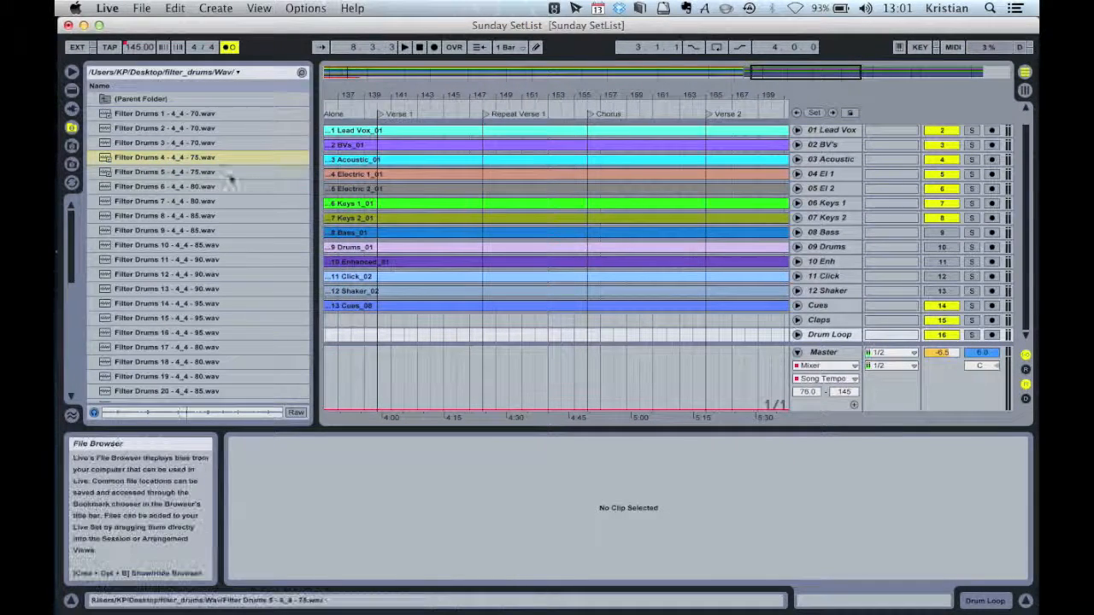
left_click_drag(116, 162, 587, 333)
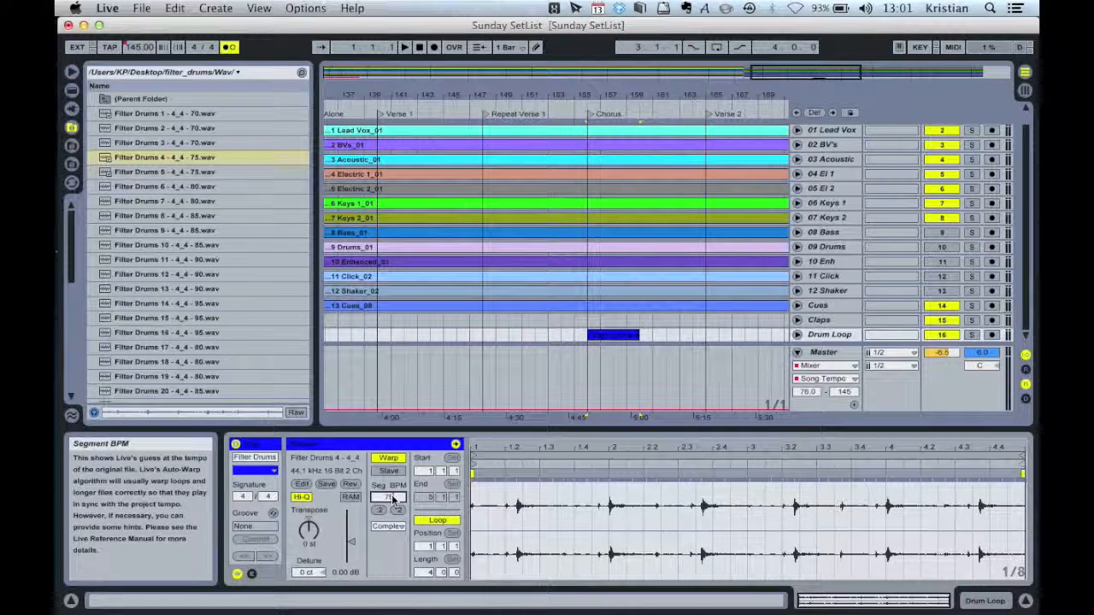
key("Return")
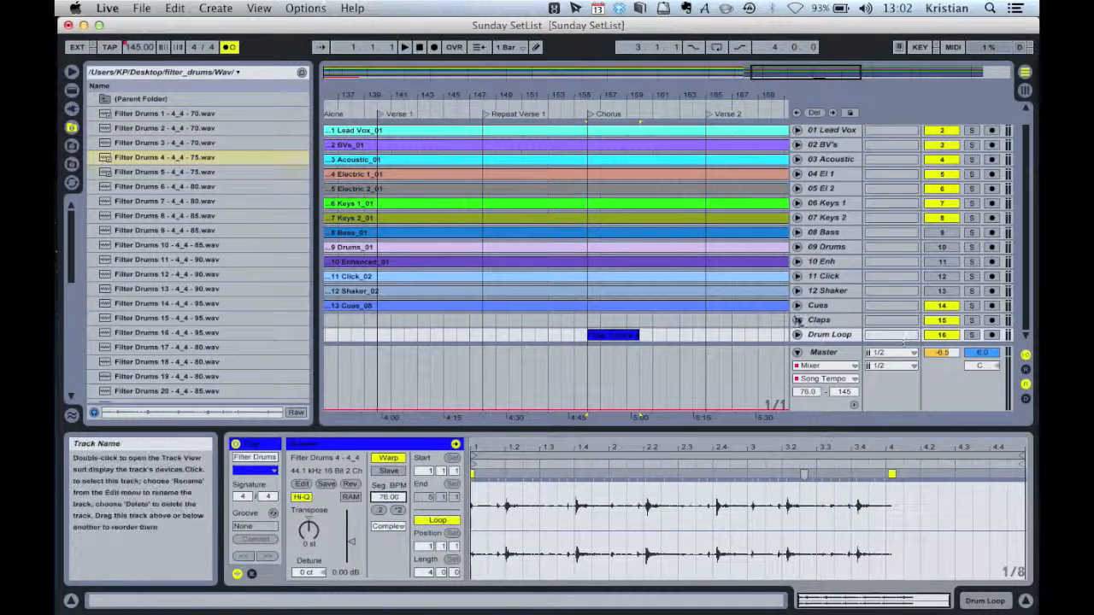
Play the arrangement from just before the Chorus, soloing and unsoloing the Drum Loop track to audition the loop
left_click(557, 114)
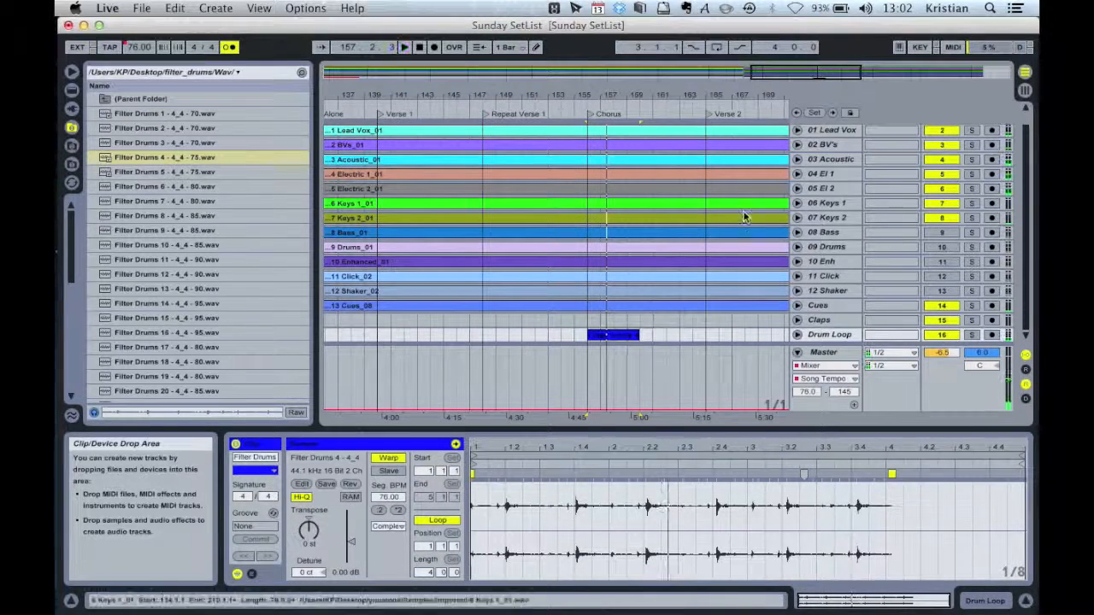
left_click(972, 335)
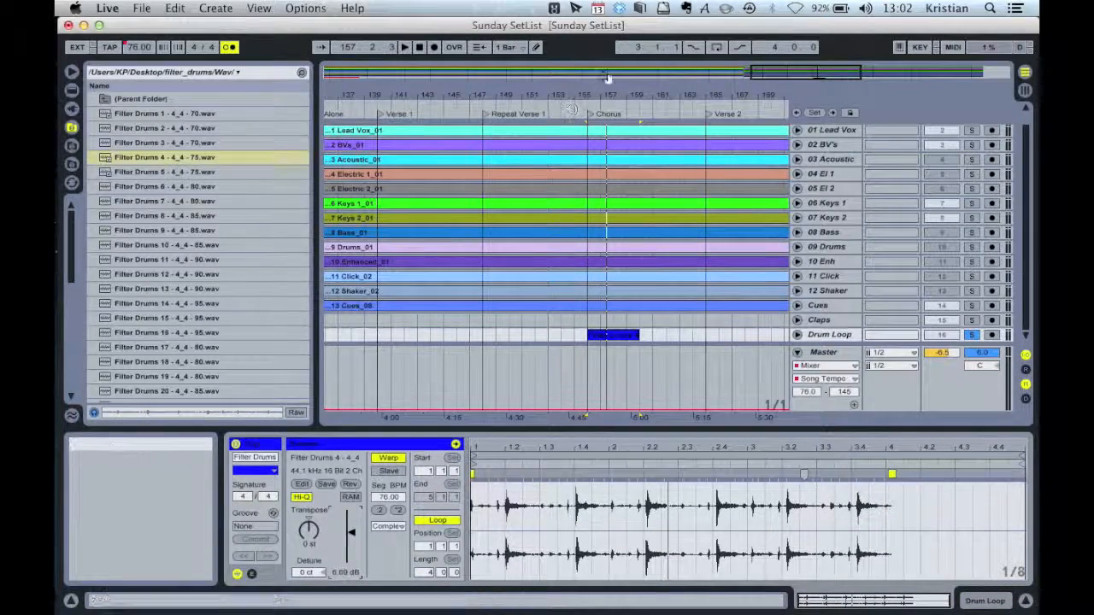
left_click(577, 106)
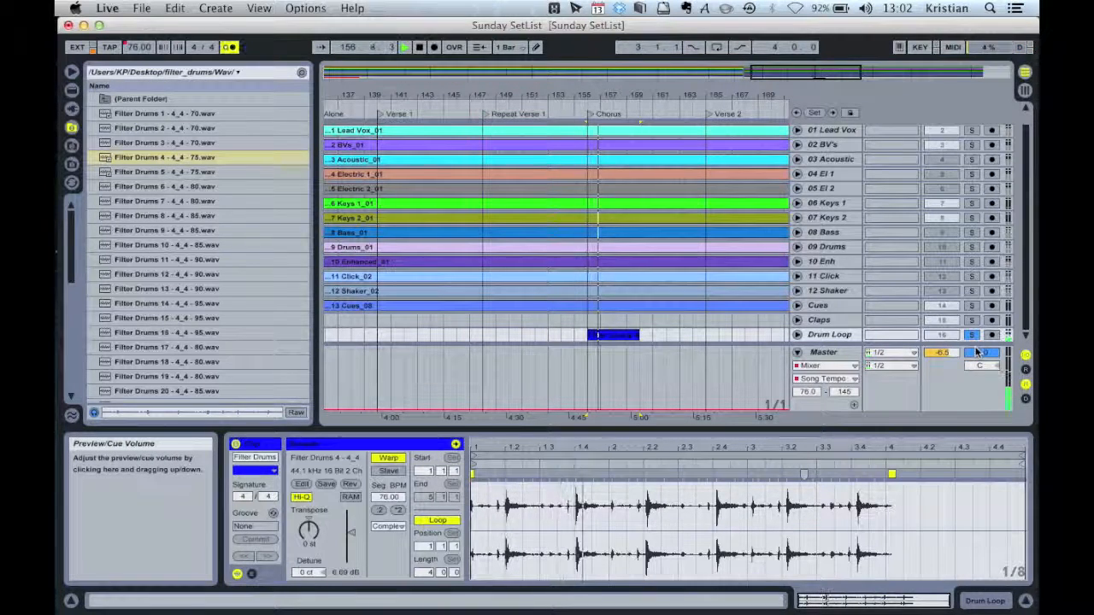
key("XF86AudioRaiseVolume")
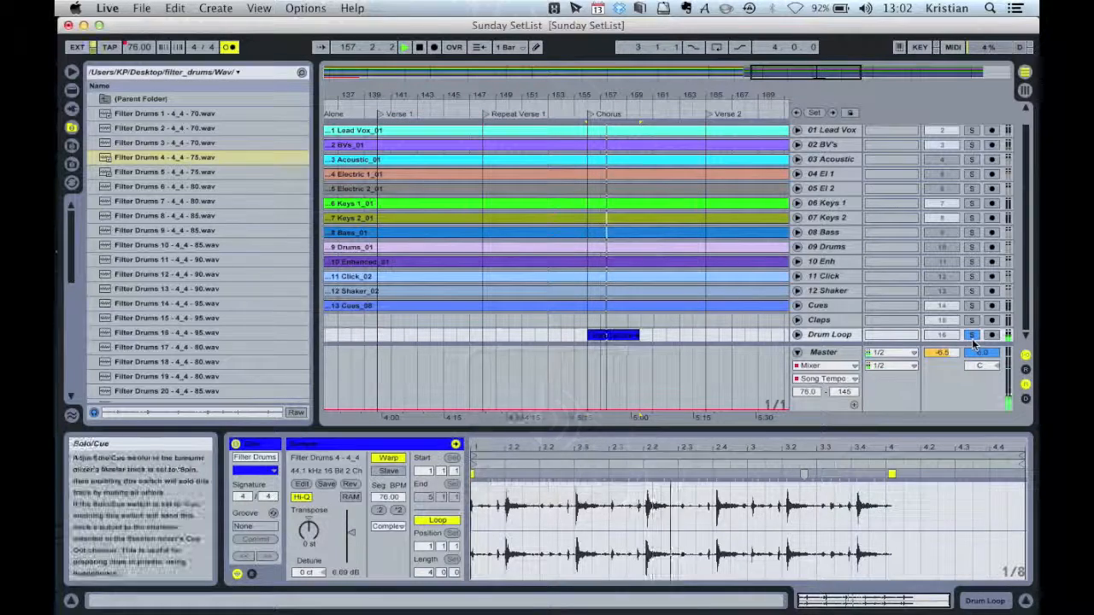
left_click(972, 336)
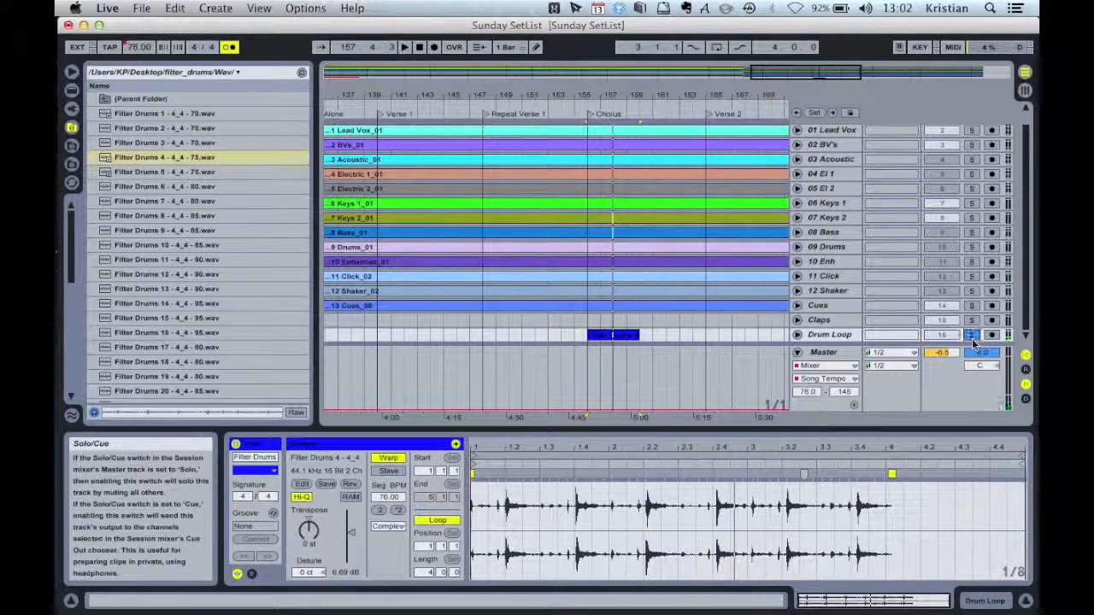
left_click(574, 110)
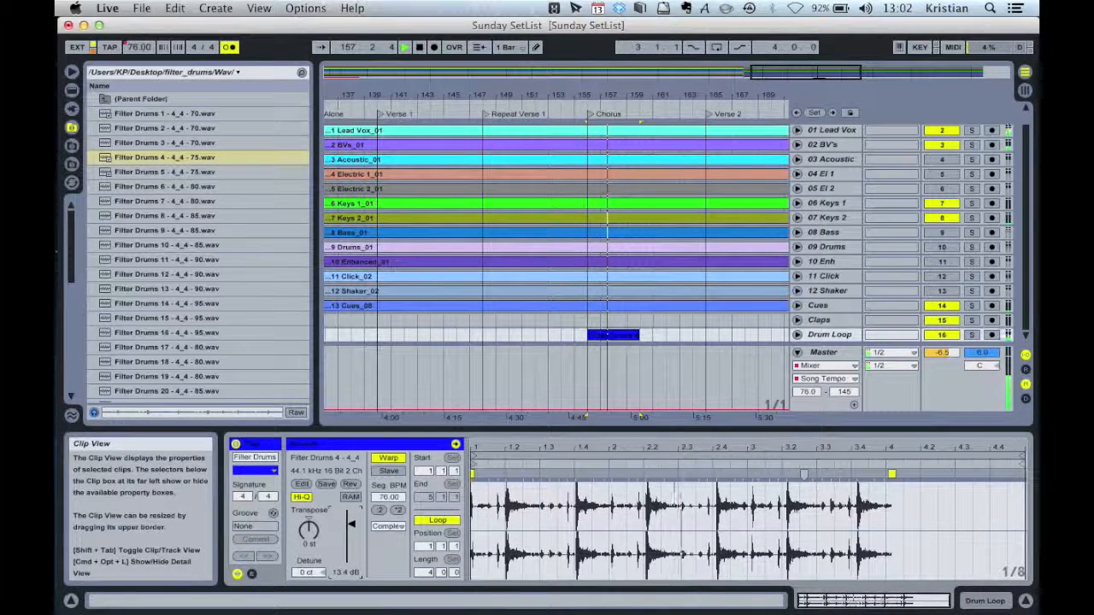
Raise the drum clip's gain to about 17 dB and switch off the metronome while replaying the section
left_click_drag(352, 527, 353, 524)
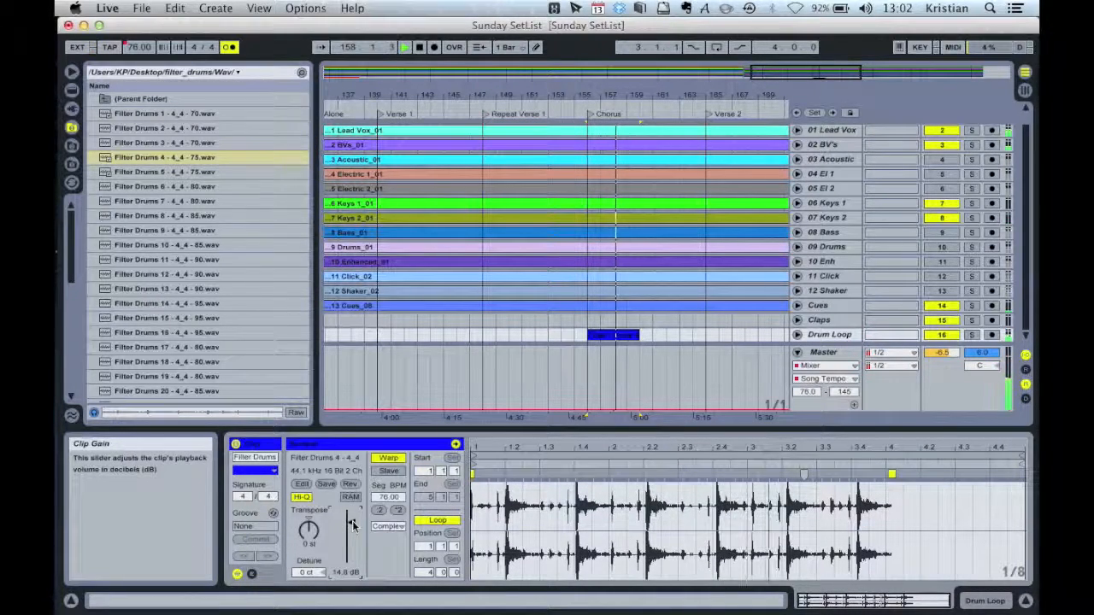
left_click(231, 47)
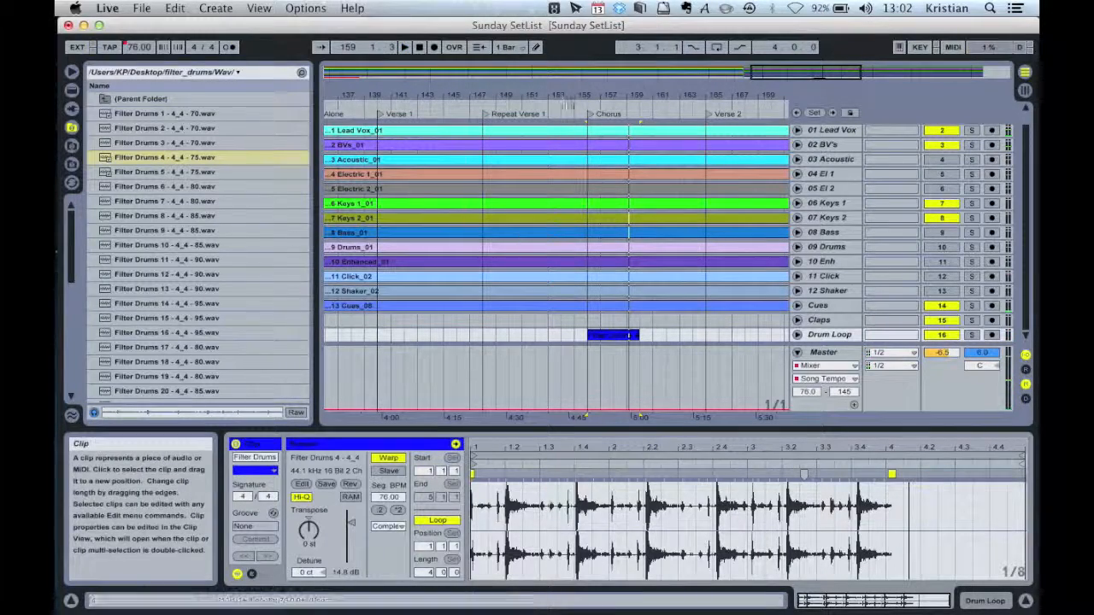
left_click(570, 113)
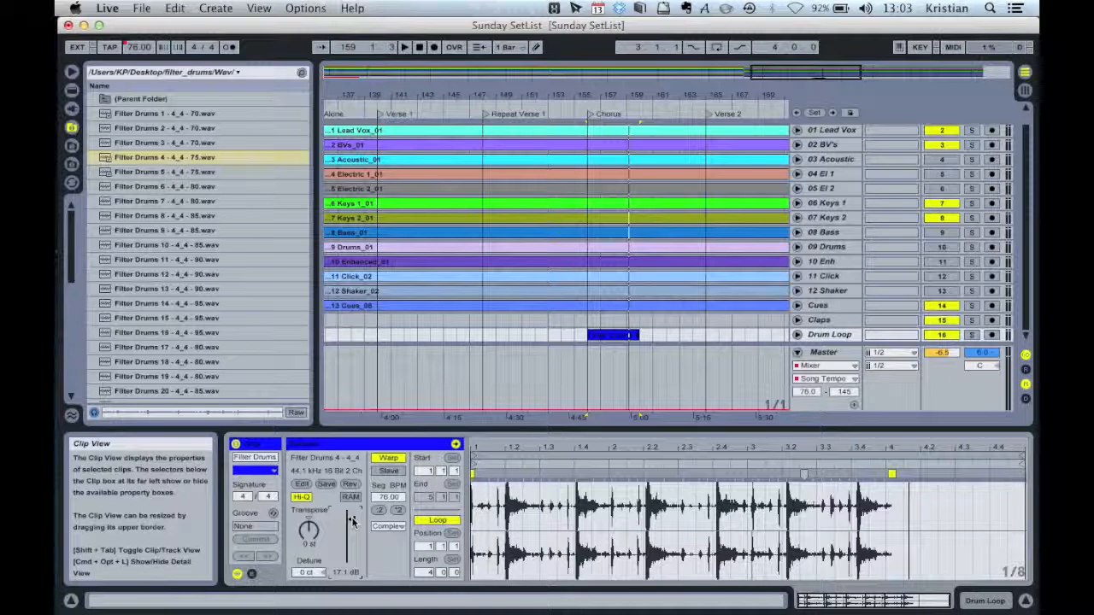
Hide the file browser
left_click(72, 72)
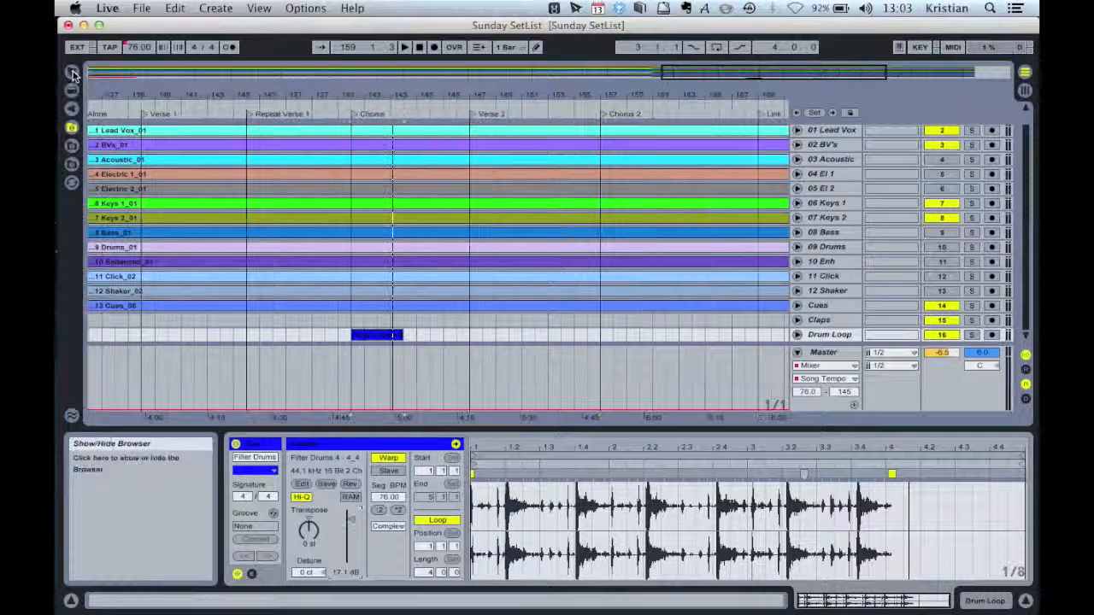